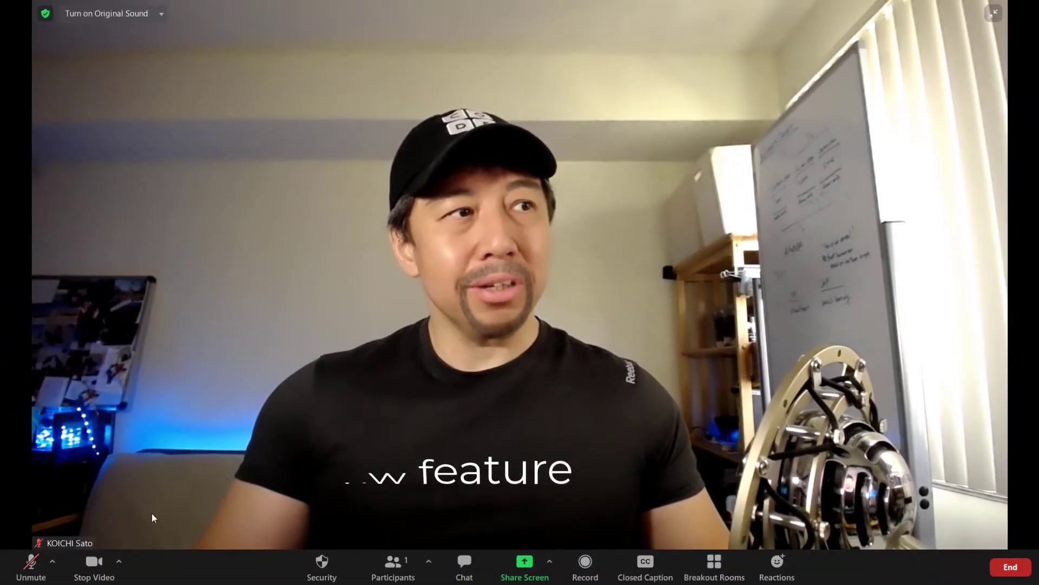
Open the Studio Effects options in the Background & Filters settings and look through the eyebrow, moustache and lip color sections
{"action": "left_click", "coordinate": [119, 562]}
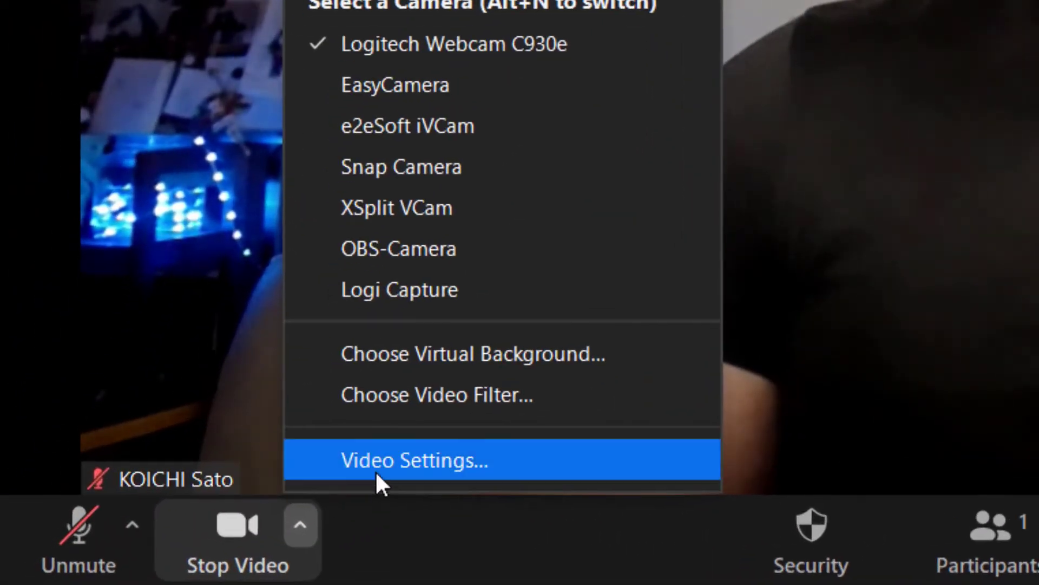
{"action": "left_click", "coordinate": [383, 467]}
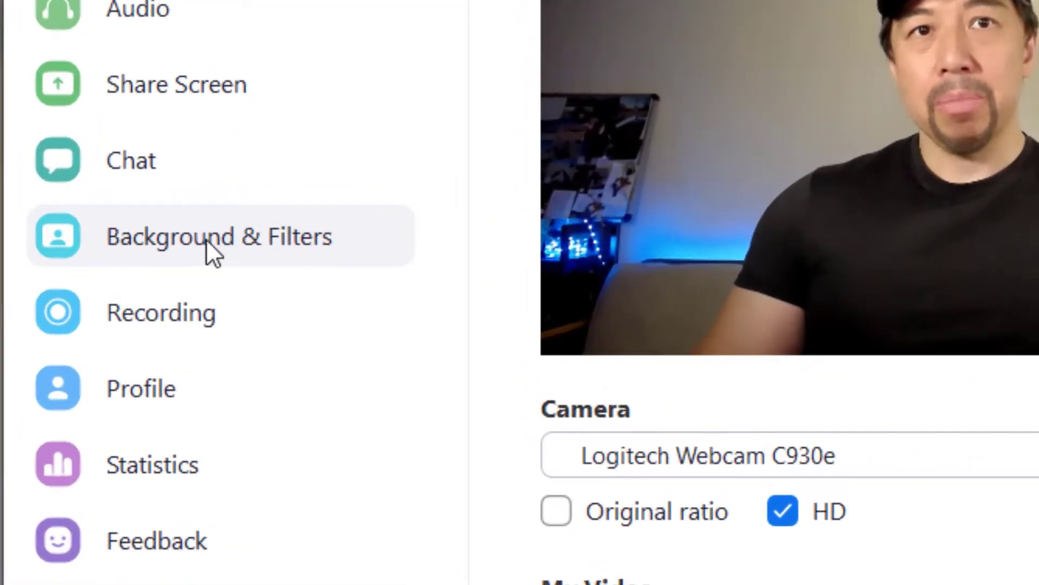
{"action": "left_click", "coordinate": [209, 239]}
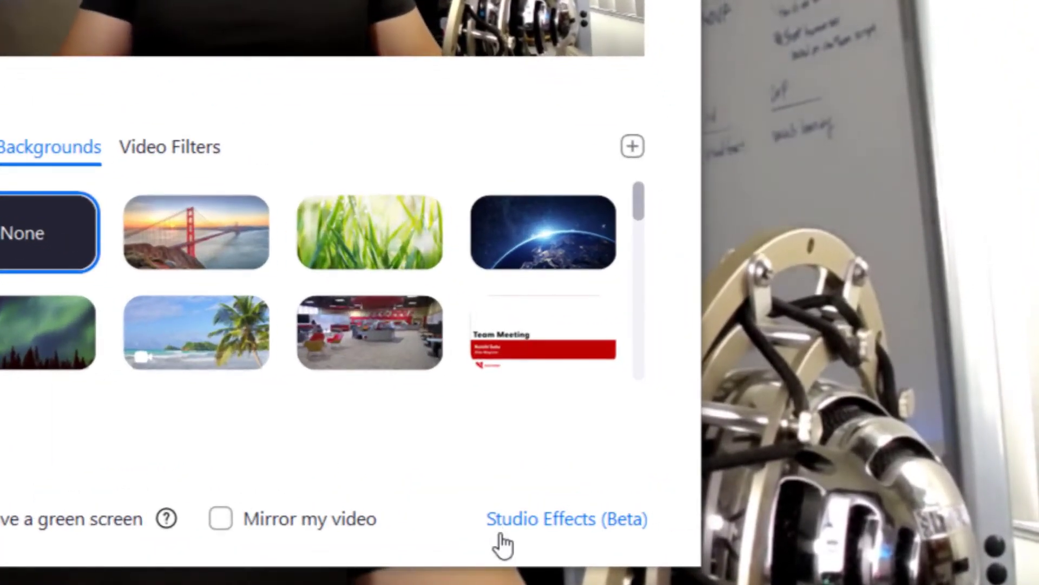
{"action": "left_click", "coordinate": [505, 521]}
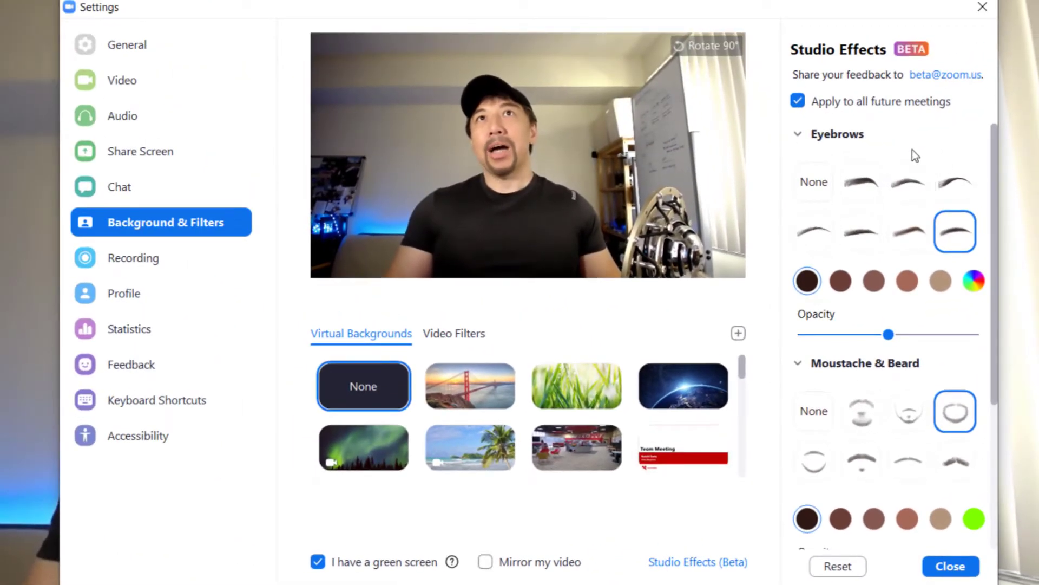
{"action": "scroll", "coordinate": [912, 379], "scroll_direction": "down", "scroll_amount": 4}
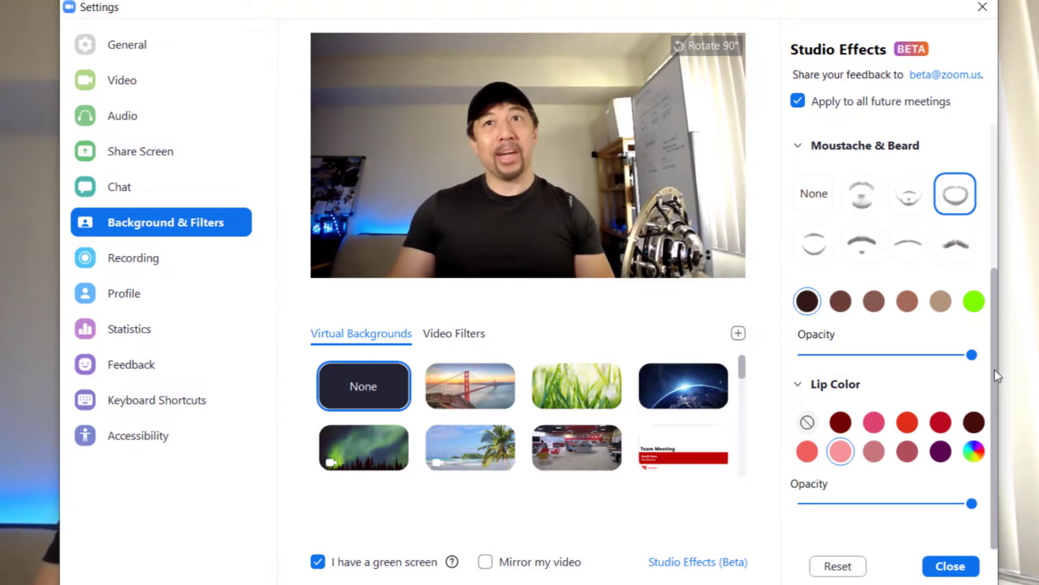
{"action": "left_click_drag", "start_coordinate": [995, 362], "coordinate": [1001, 183]}
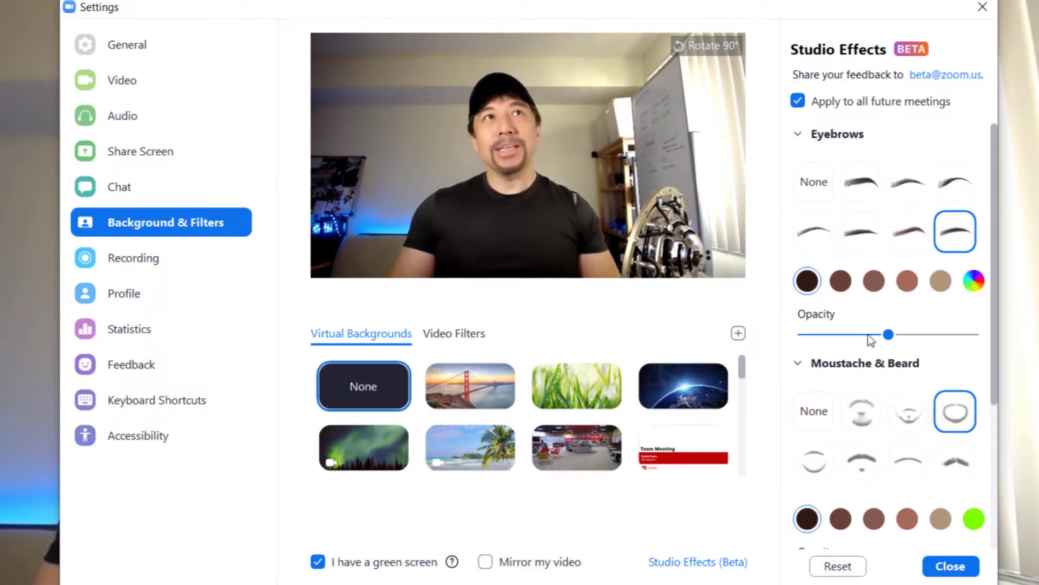
Turn off the moustache and beard, eyebrow and lip color effects
{"action": "left_click", "coordinate": [812, 412]}
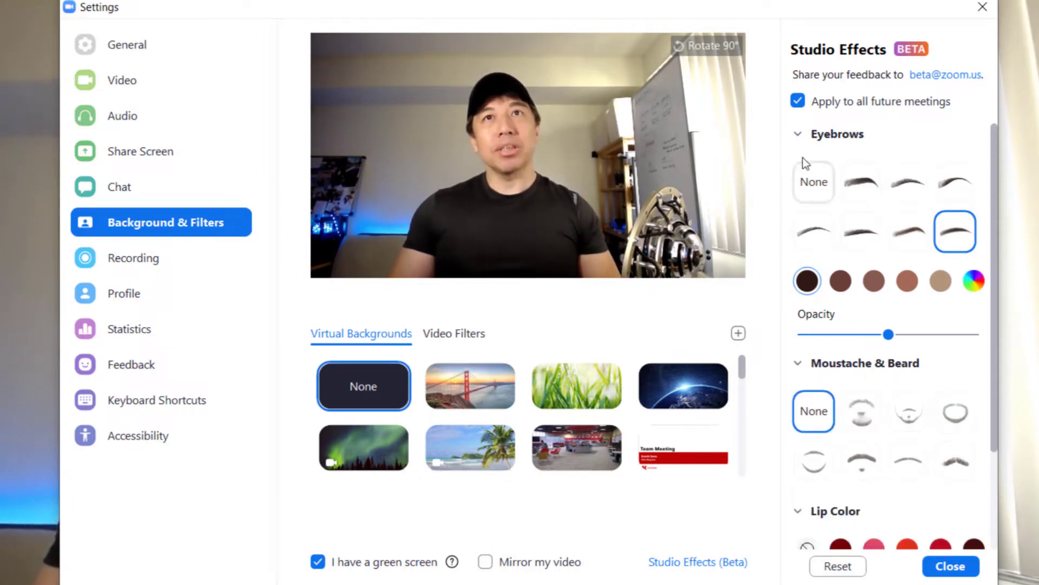
{"action": "left_click", "coordinate": [814, 183]}
{"action": "scroll", "coordinate": [961, 498], "scroll_direction": "down", "scroll_amount": 1}
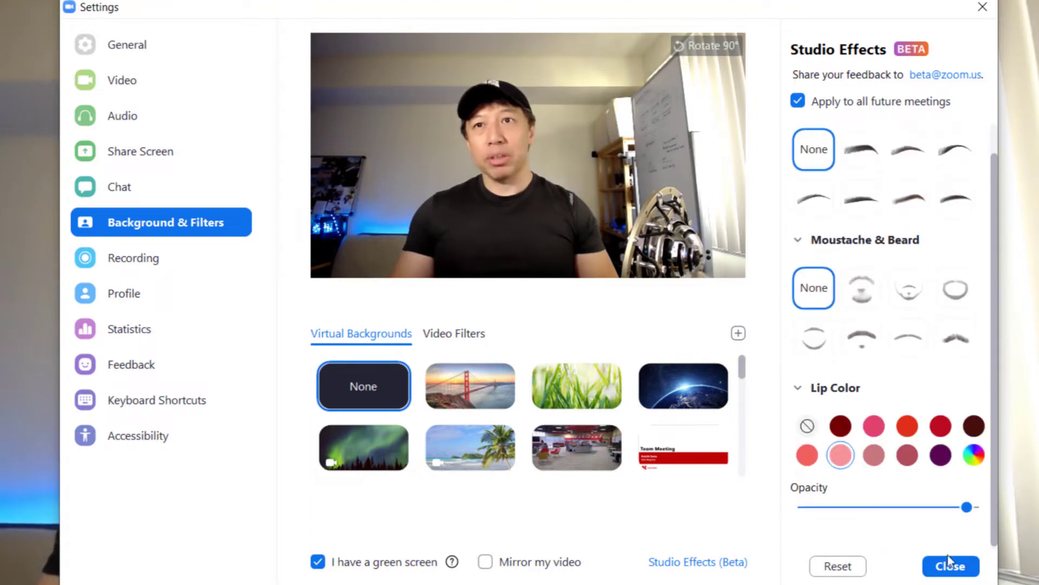
{"action": "left_click", "coordinate": [807, 427]}
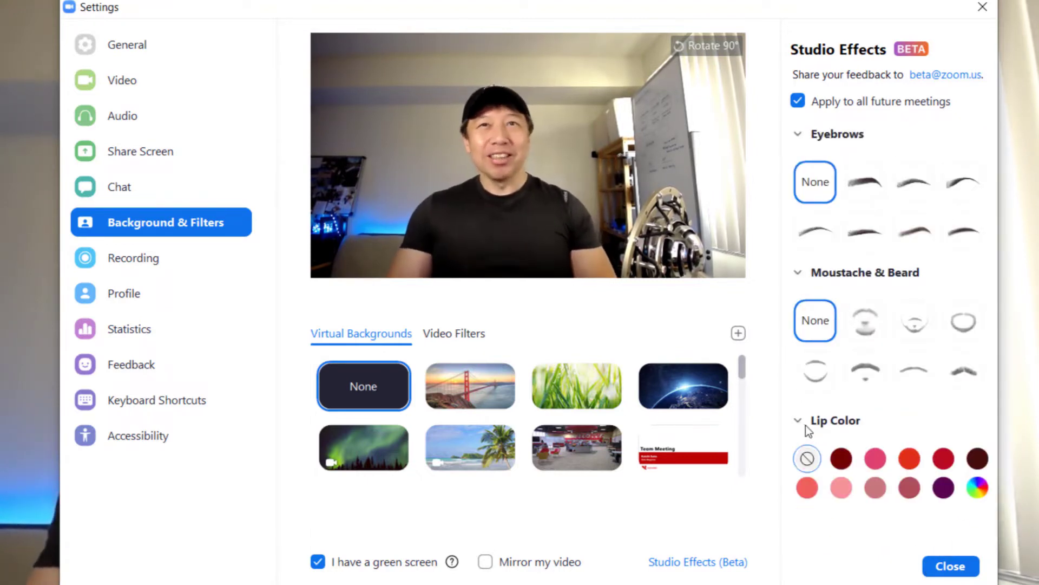
Try the Pencil, Blaze Royale, Handlebar, Horseshoe, Podcaster and Chevron facial hair styles, and settle on the Circle beard
{"action": "left_click", "coordinate": [962, 332]}
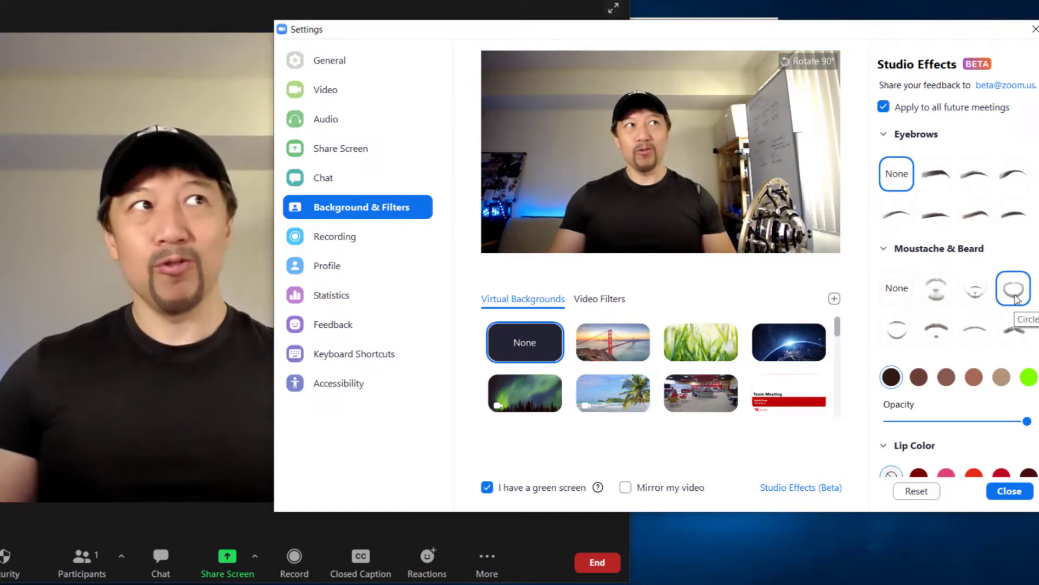
{"action": "left_click", "coordinate": [975, 289]}
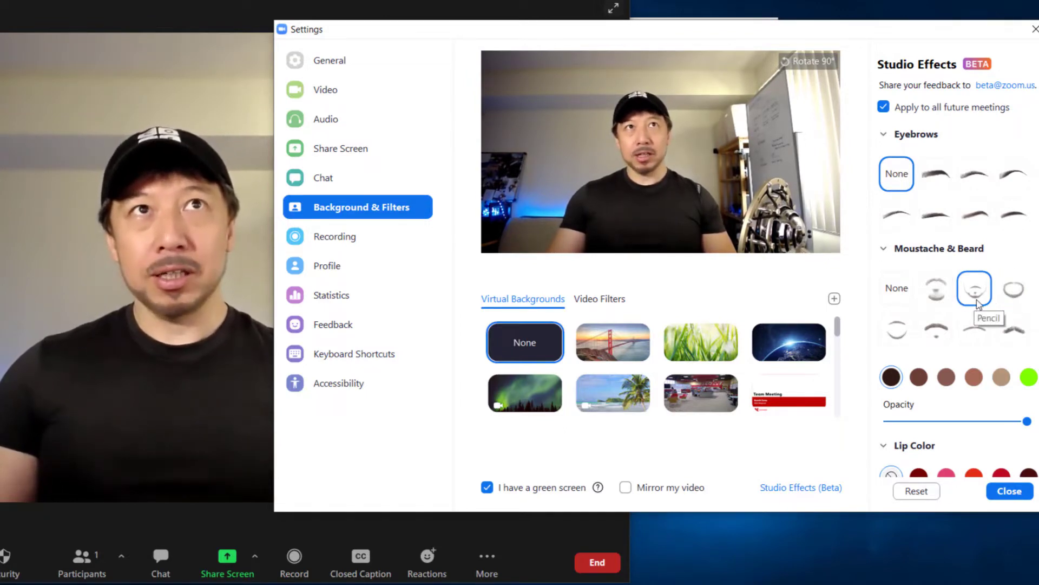
{"action": "left_click", "coordinate": [933, 298]}
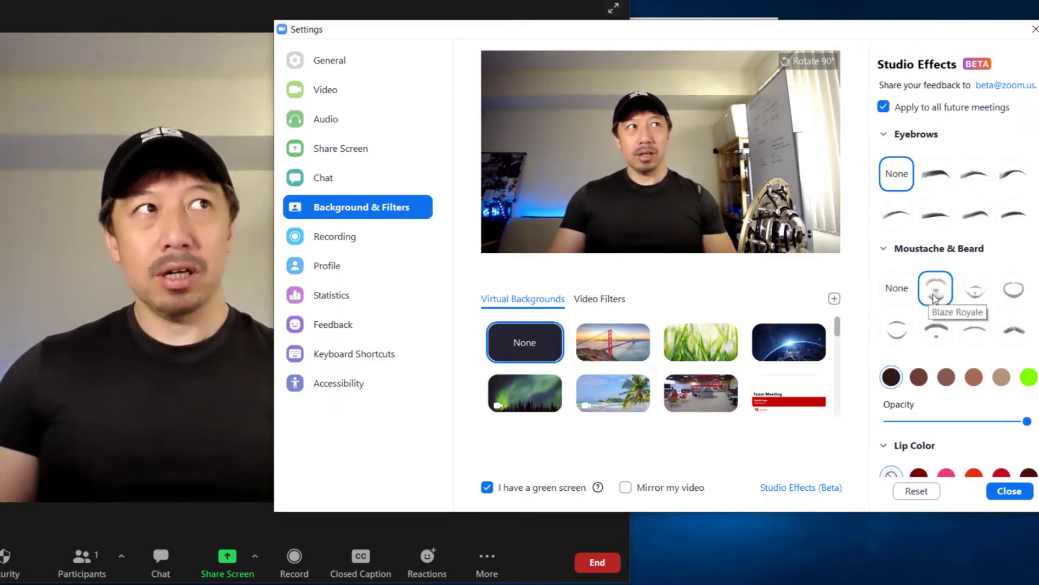
{"action": "left_click", "coordinate": [1013, 292]}
{"action": "left_click", "coordinate": [907, 336]}
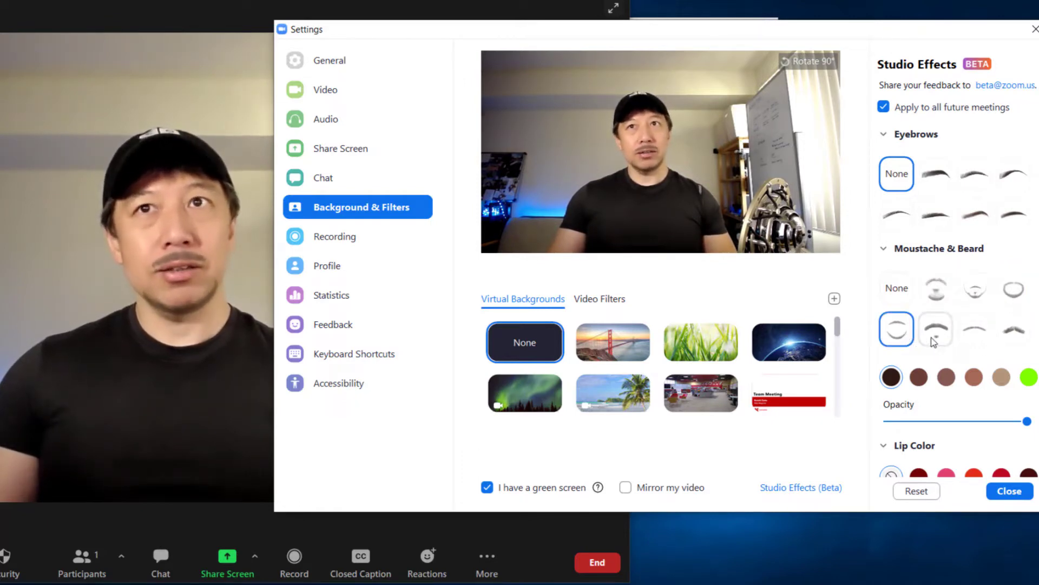
{"action": "left_click", "coordinate": [932, 342]}
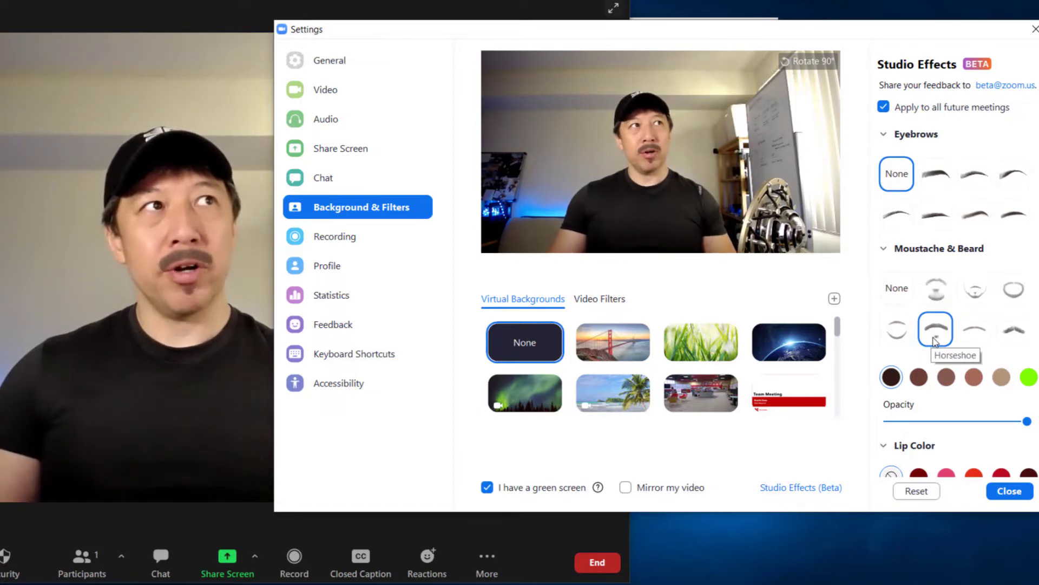
{"action": "left_click", "coordinate": [973, 337]}
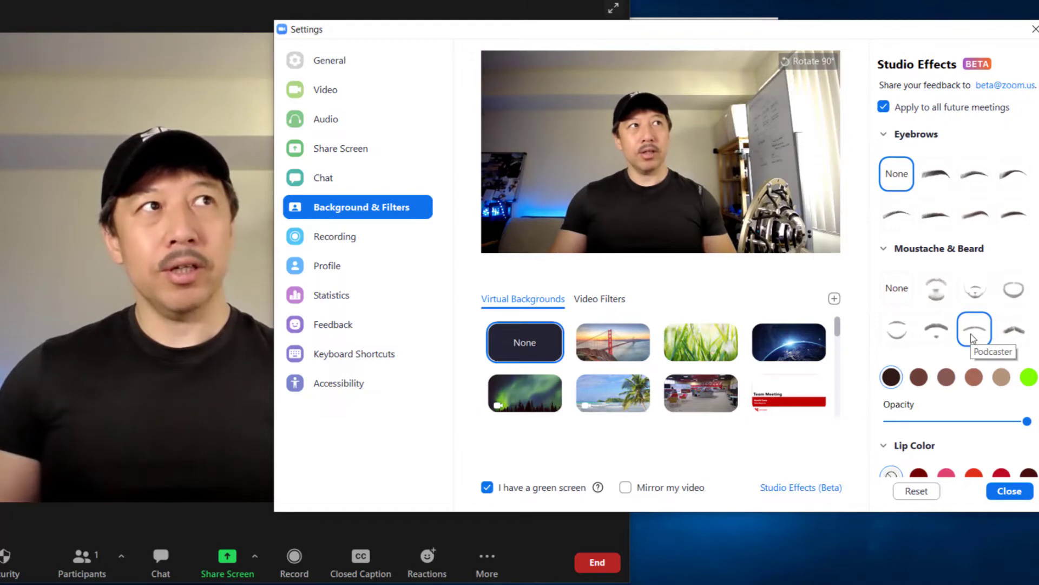
{"action": "left_click", "coordinate": [1013, 331]}
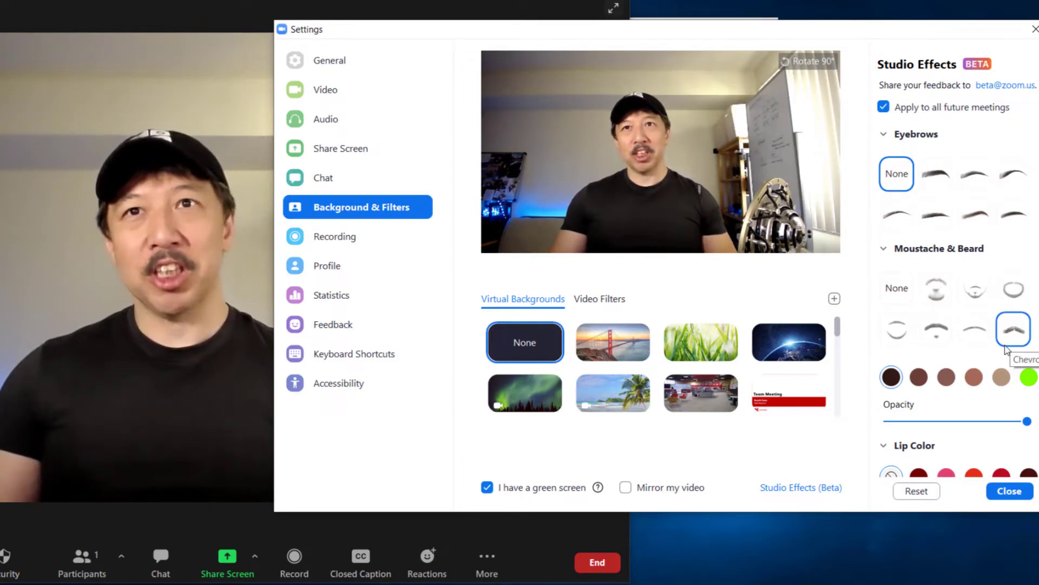
{"action": "left_click", "coordinate": [1009, 295]}
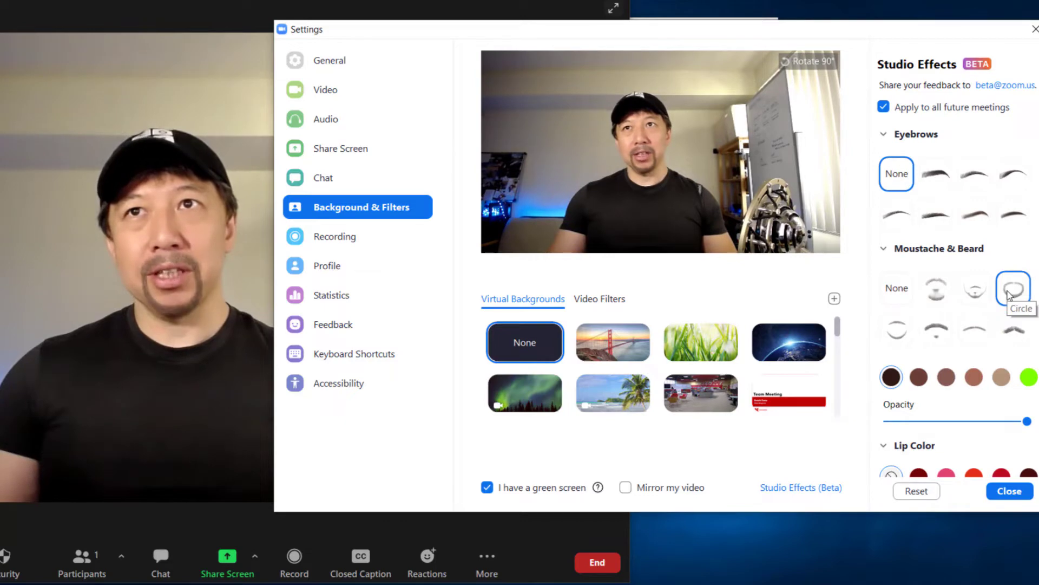
Try a lighter reddish-brown beard color at full opacity and switch back to Dark Brown
{"action": "left_click", "coordinate": [973, 377]}
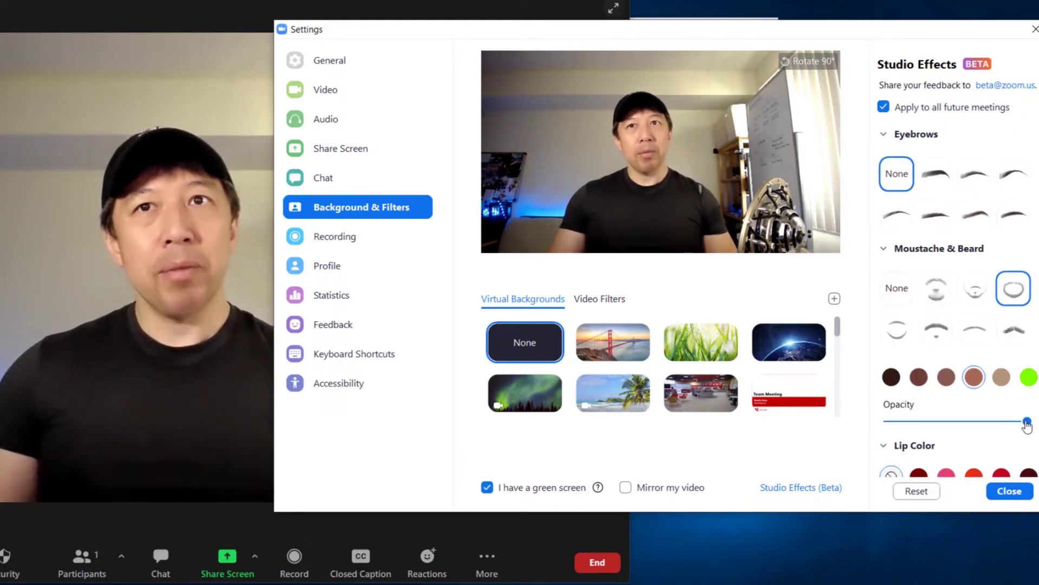
{"action": "mouse_move", "coordinate": [1027, 425]}
{"action": "left_mouse_down"}
{"action": "mouse_move", "coordinate": [910, 427]}
{"action": "mouse_move", "coordinate": [1028, 426]}
{"action": "left_mouse_up"}
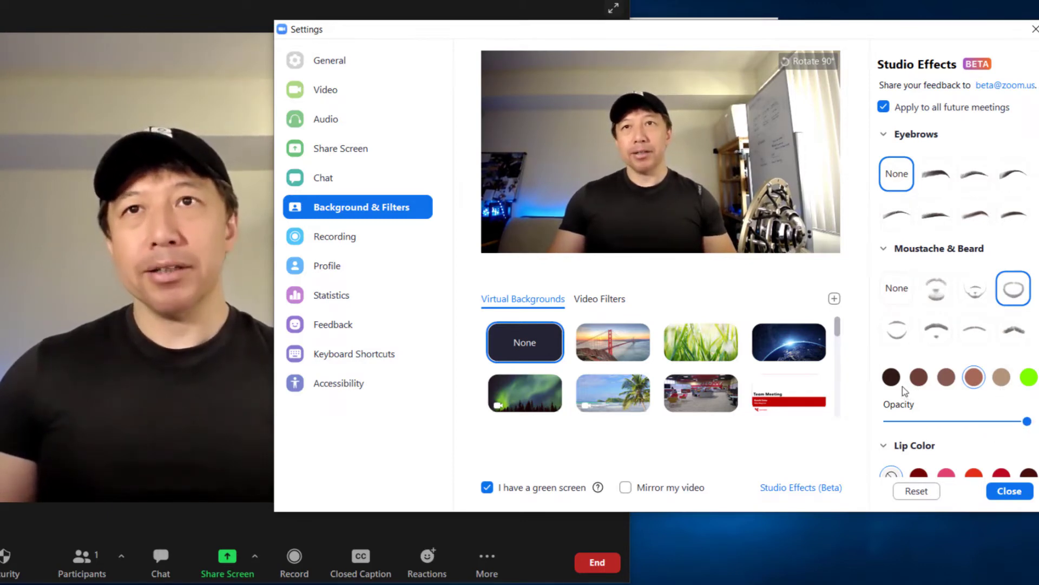
{"action": "left_click", "coordinate": [892, 377]}
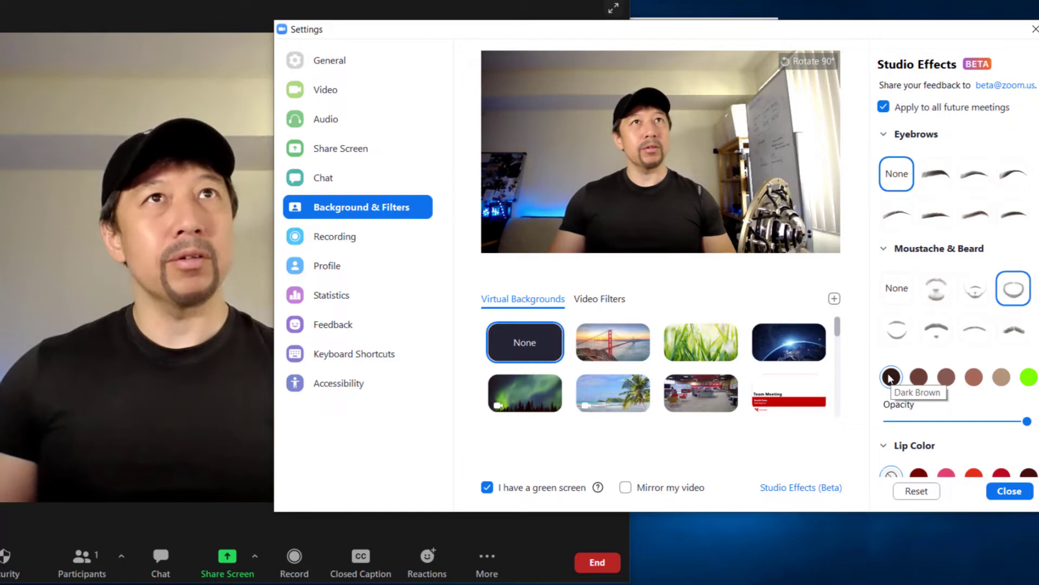
Try black as a custom beard color and switch back to Dark Brown
{"action": "left_click", "coordinate": [1028, 377]}
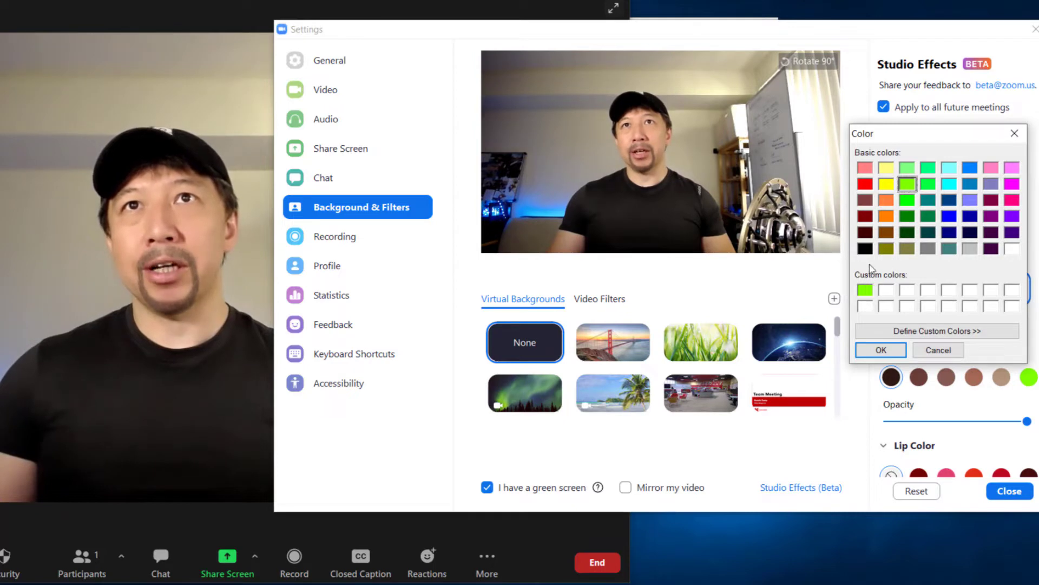
{"action": "left_click", "coordinate": [865, 249]}
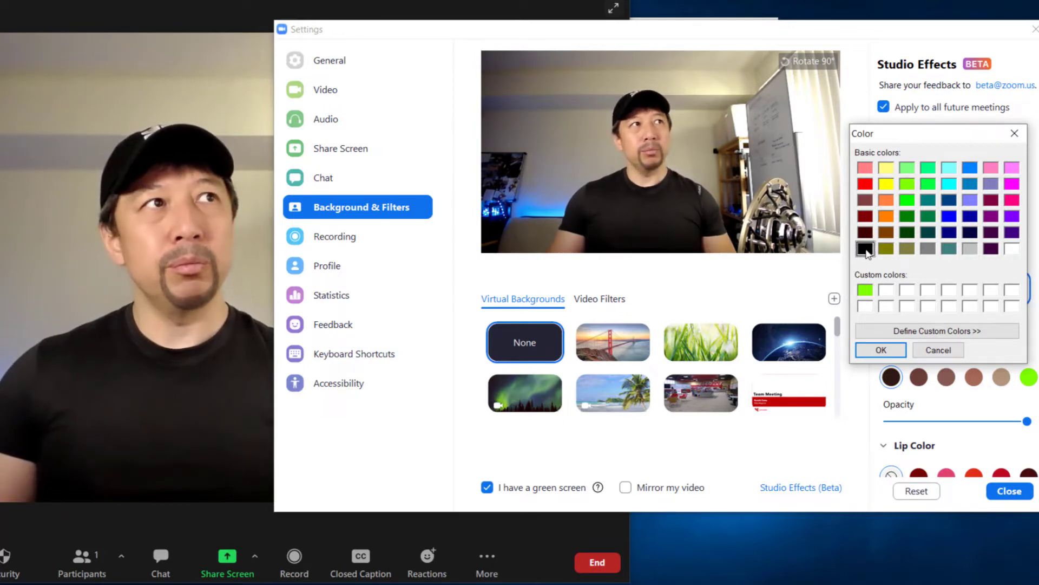
{"action": "left_click", "coordinate": [883, 351]}
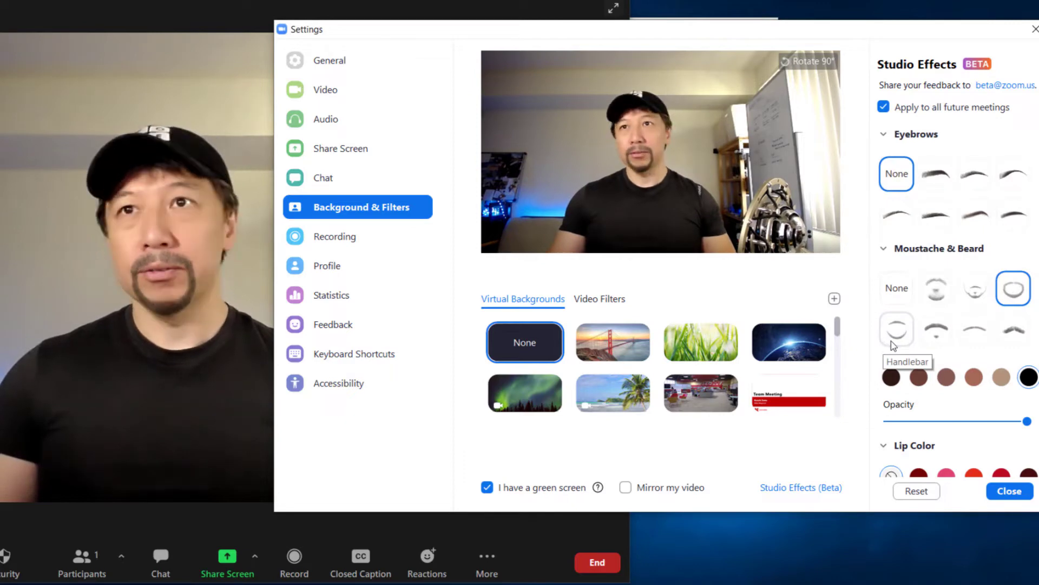
{"action": "left_click", "coordinate": [892, 377]}
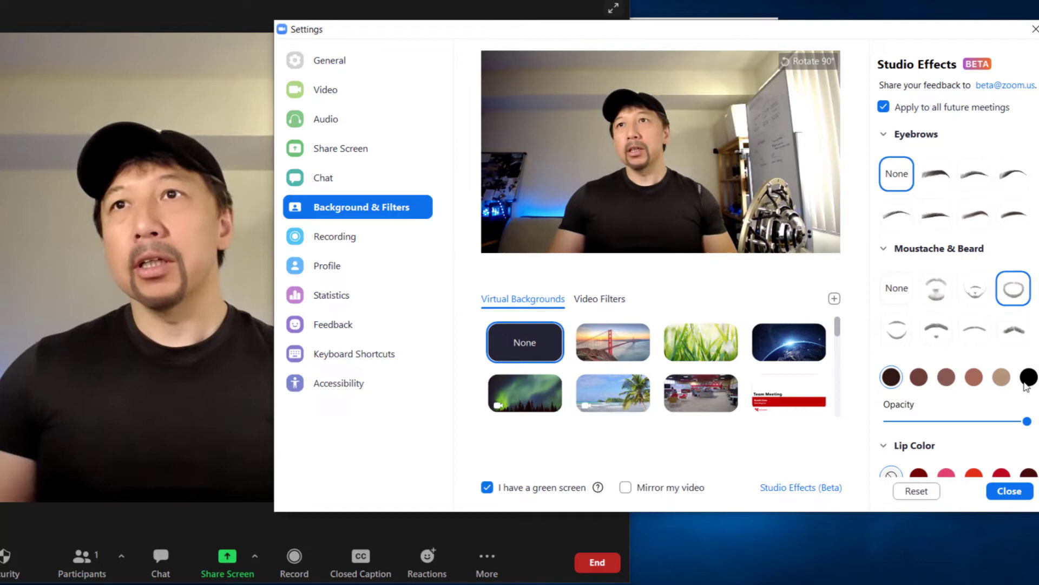
Try blue as the custom beard color and return the beard to Dark Brown
{"action": "left_click", "coordinate": [1028, 377]}
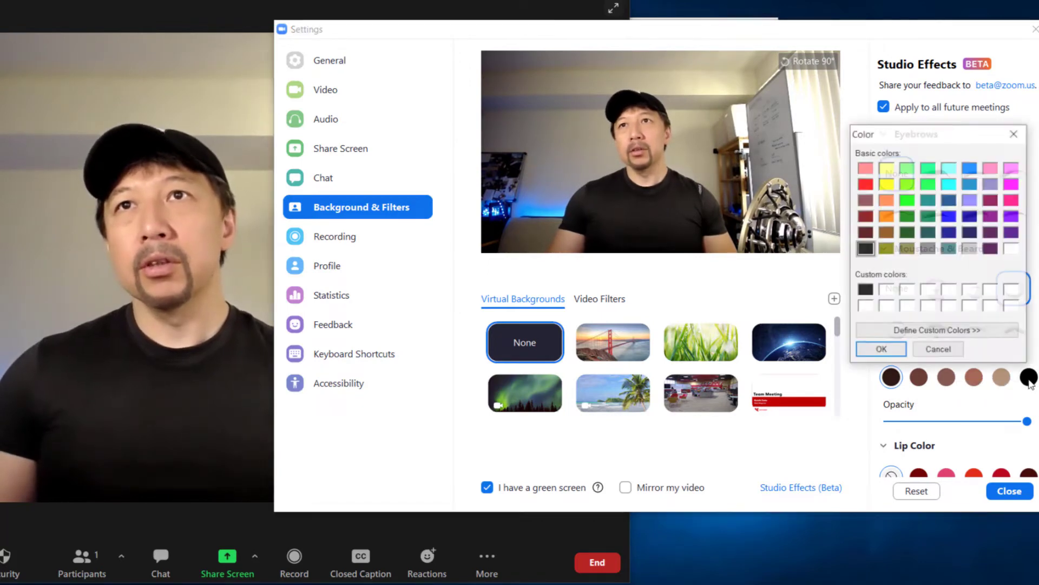
{"action": "left_click", "coordinate": [949, 215]}
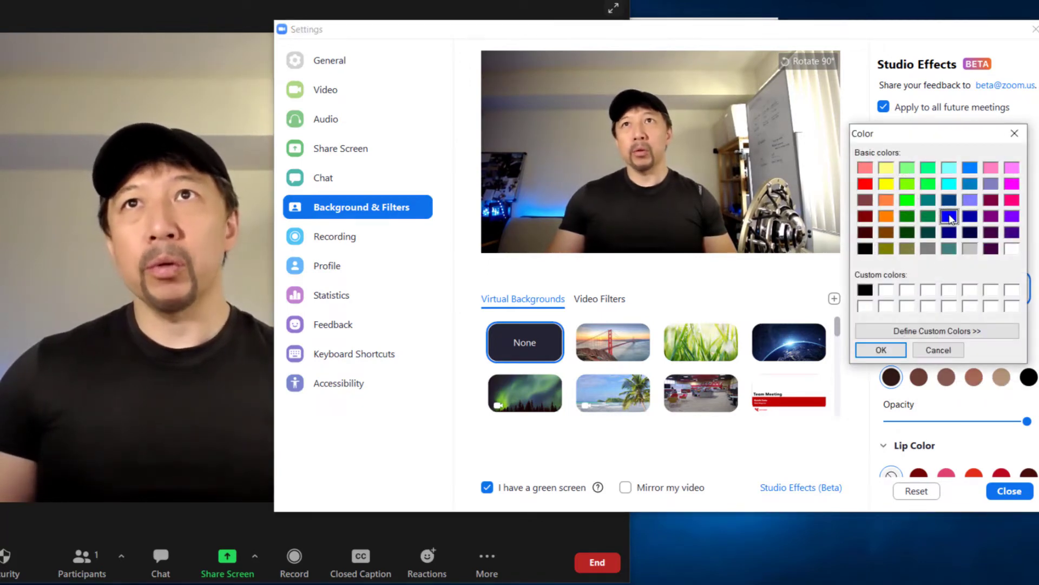
{"action": "left_click", "coordinate": [882, 350]}
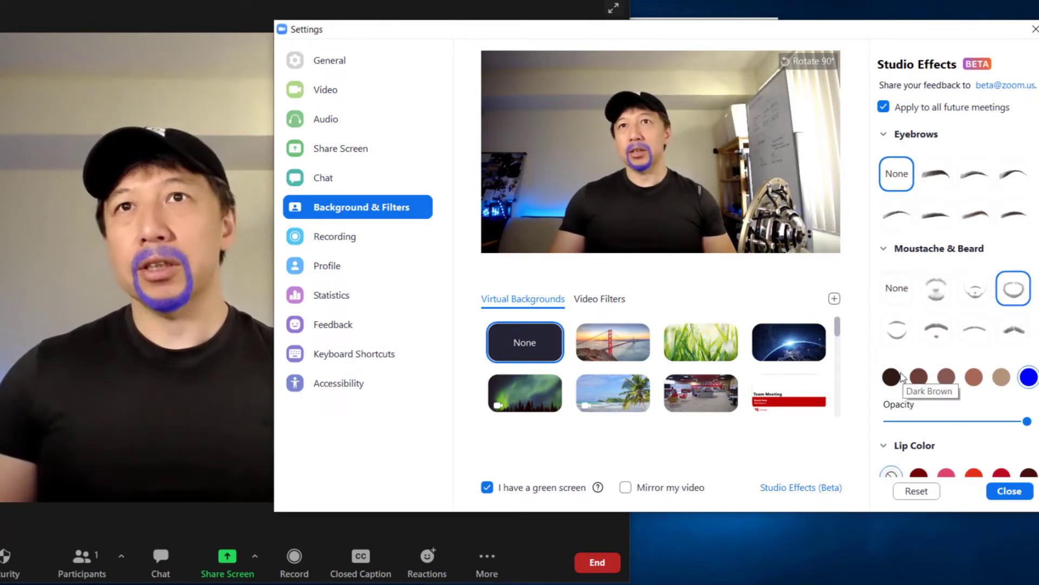
{"action": "left_click", "coordinate": [891, 378]}
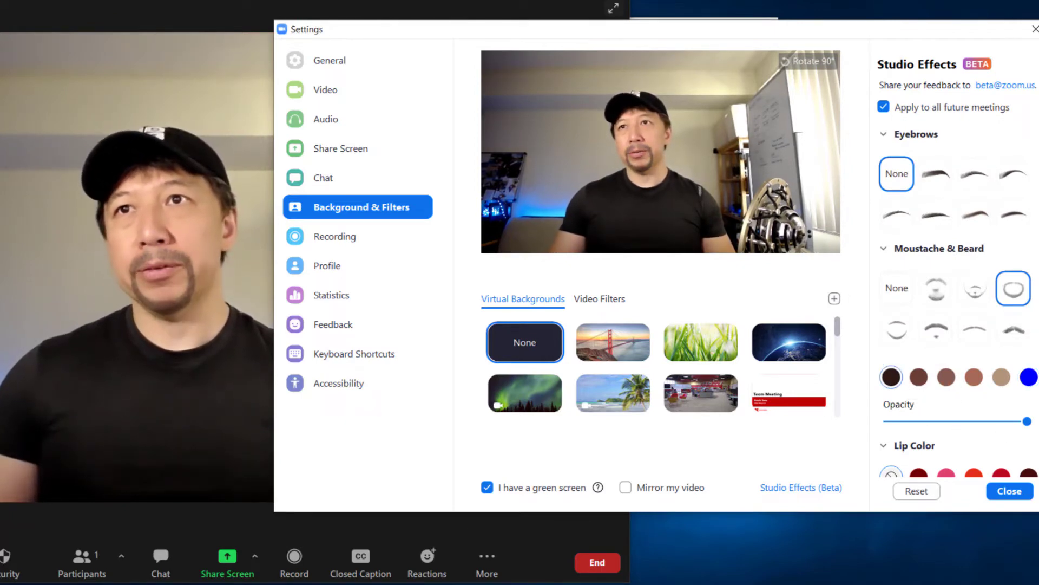
Apply the light pink lip color and raise its opacity to the maximum
{"action": "scroll", "coordinate": [891, 377], "scroll_direction": "down", "scroll_amount": 1}
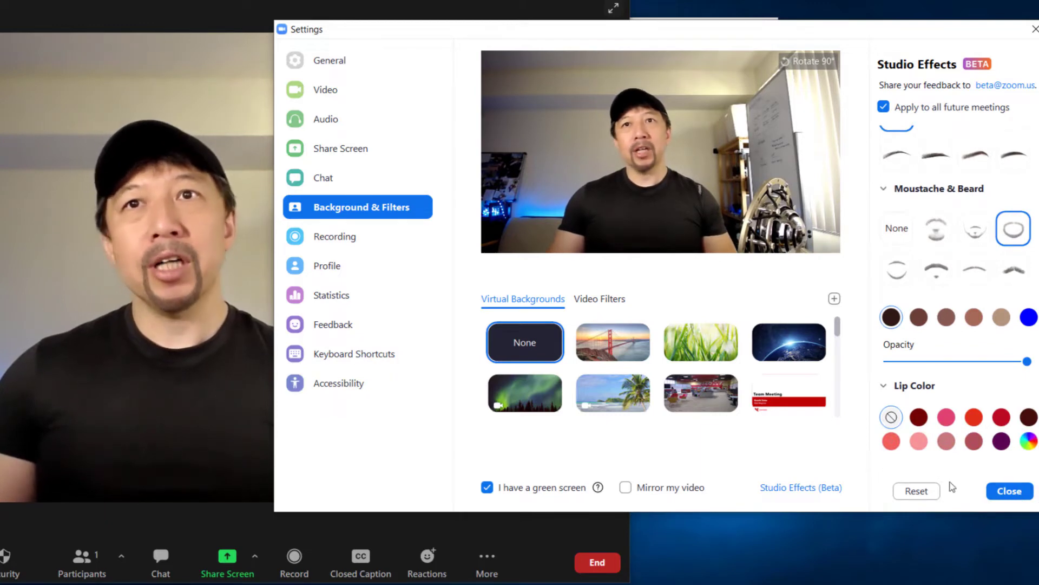
{"action": "left_click", "coordinate": [918, 441]}
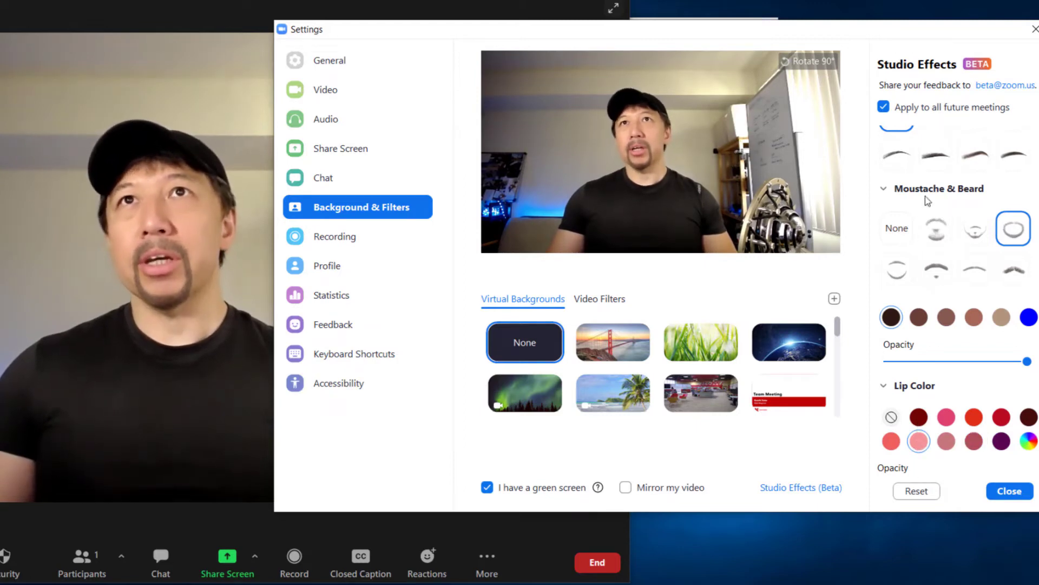
{"action": "scroll", "coordinate": [1018, 471], "scroll_direction": "up", "scroll_amount": 2}
{"action": "scroll", "coordinate": [1018, 471], "scroll_direction": "down", "scroll_amount": 3}
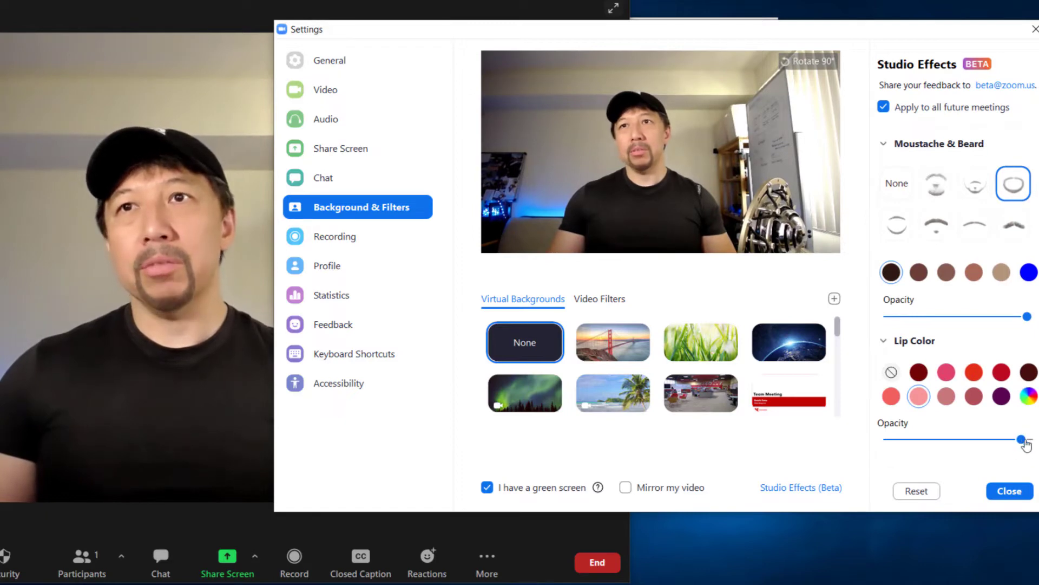
{"action": "left_click_drag", "start_coordinate": [1024, 440], "coordinate": [1035, 463]}
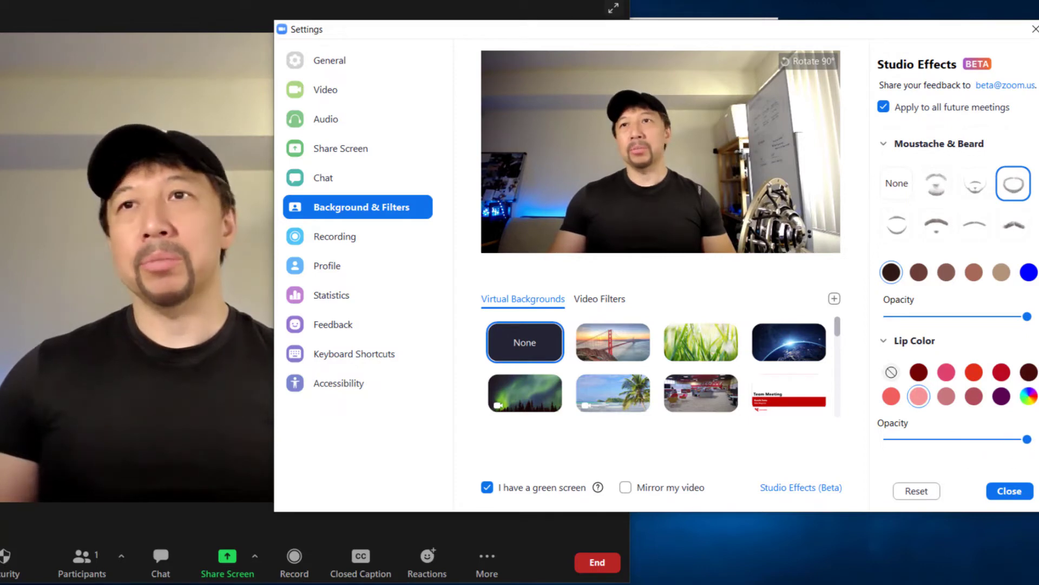
Try the bright orange-red lip color and change the lips to Rouge
{"action": "scroll", "coordinate": [969, 379], "scroll_direction": "up", "scroll_amount": 2}
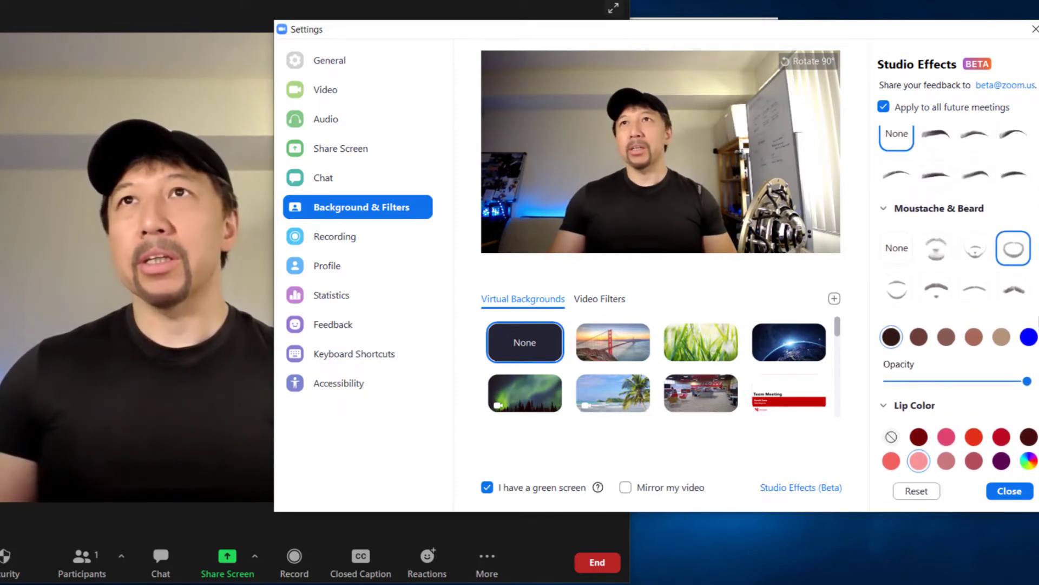
{"action": "scroll", "coordinate": [969, 390], "scroll_direction": "down", "scroll_amount": 1}
{"action": "left_click", "coordinate": [974, 402]}
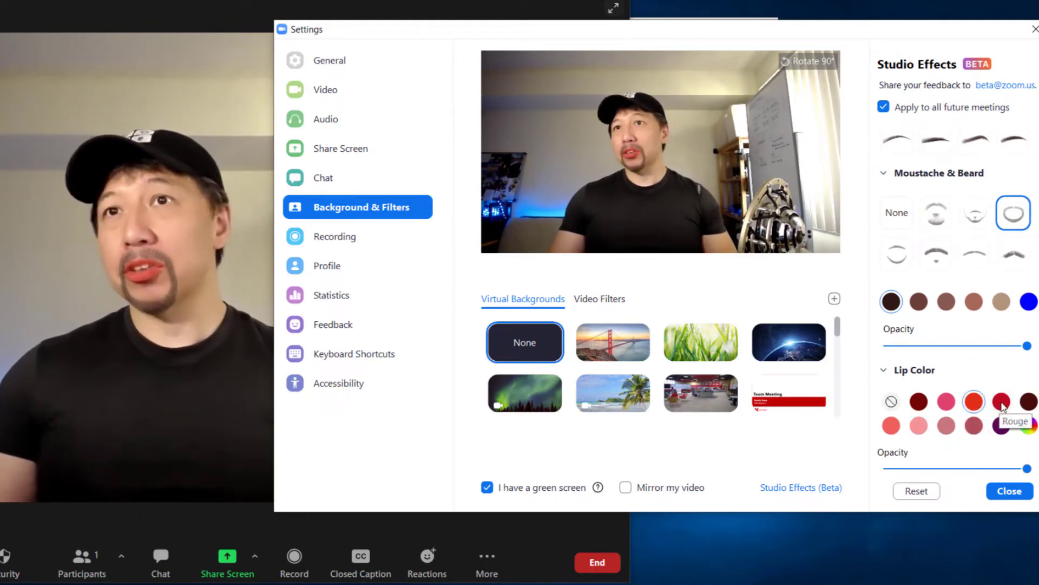
{"action": "left_click", "coordinate": [1002, 403]}
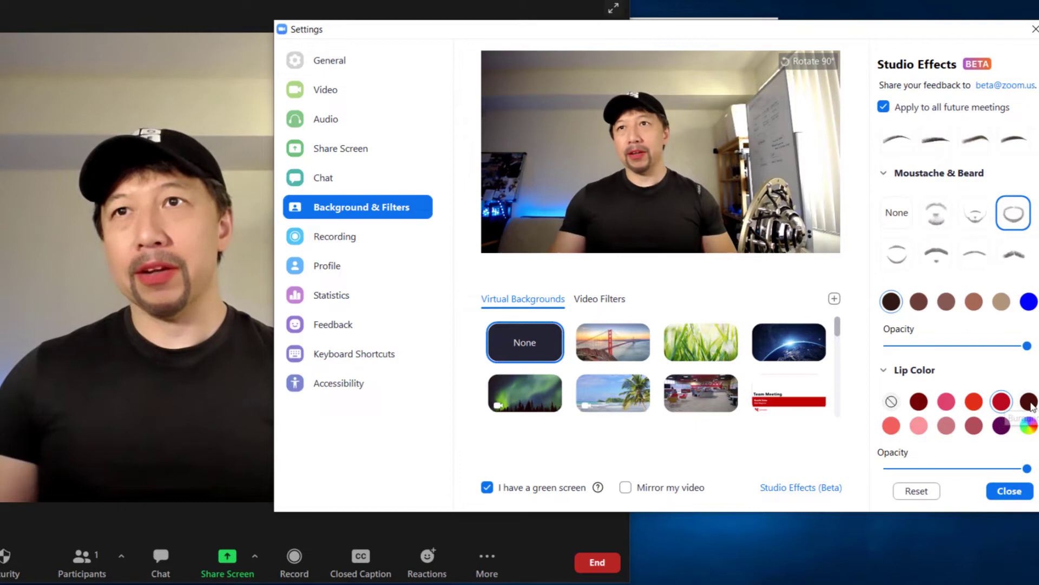
Try the Burgundy, Royal Purple, Lavender and Coral lip colors, and settle on the light pink beside Coral
{"action": "left_click", "coordinate": [1028, 401]}
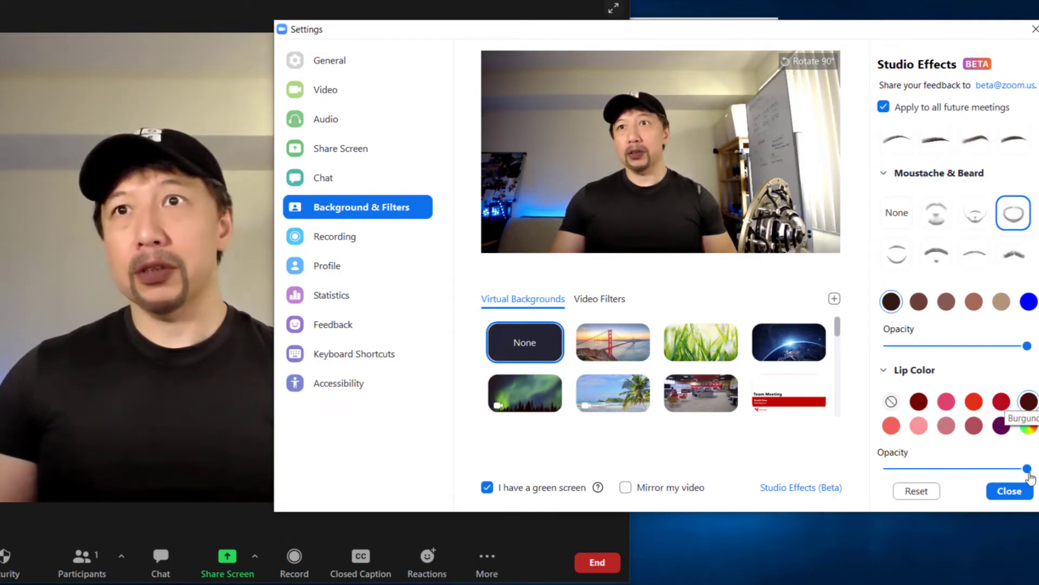
{"action": "left_click", "coordinate": [1002, 430]}
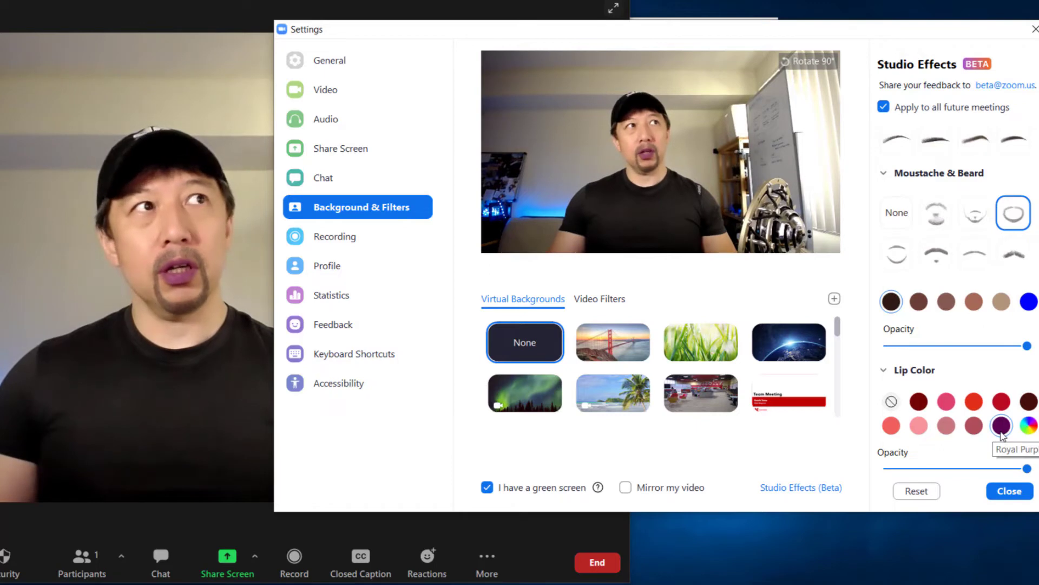
{"action": "left_click", "coordinate": [968, 429]}
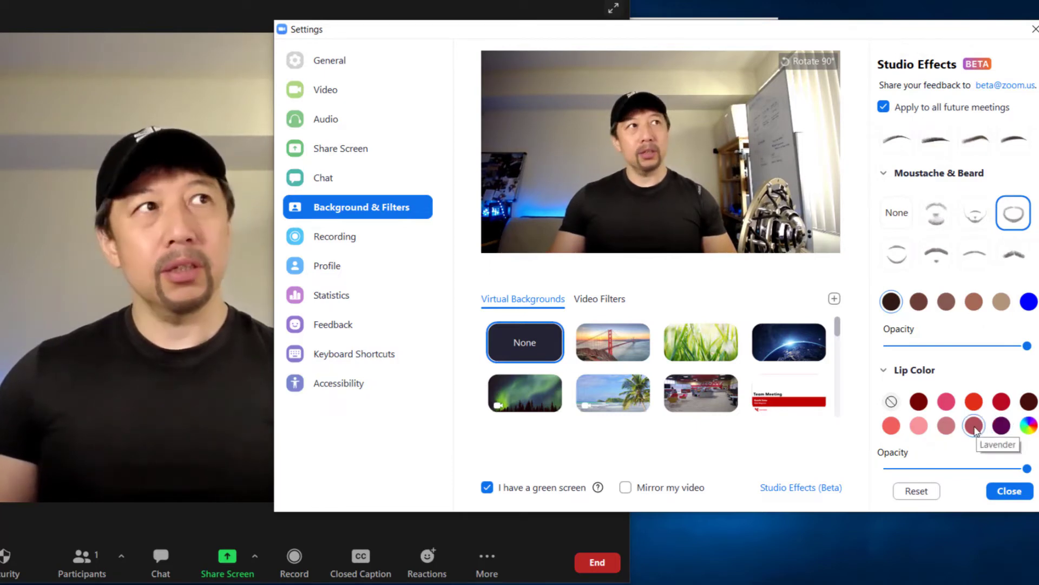
{"action": "left_click", "coordinate": [893, 431]}
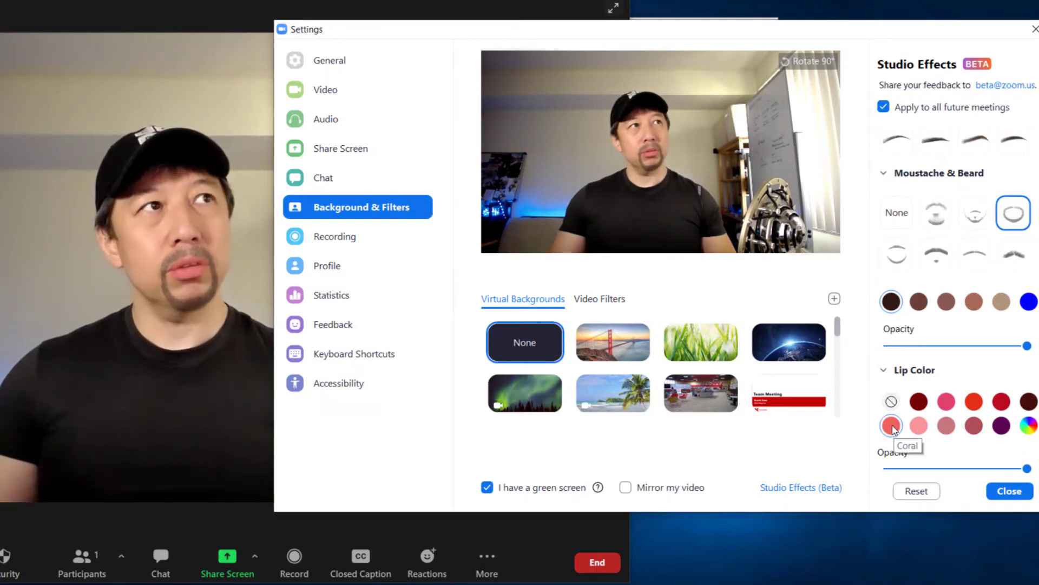
{"action": "left_click", "coordinate": [921, 431]}
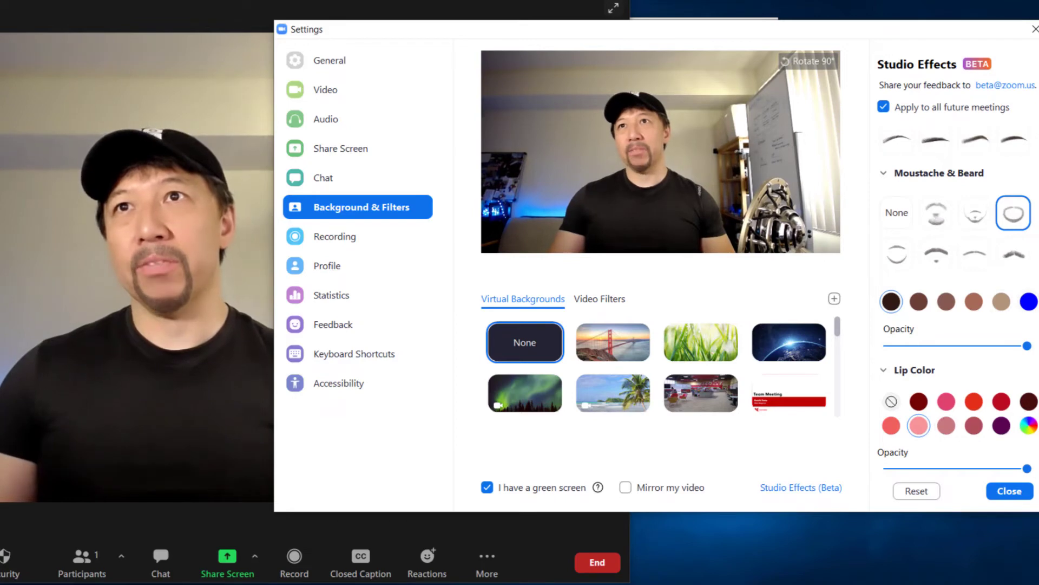
Try the Soft Arch, Thin Arch, High Arch, Curved, Straight and Sharp eyebrows, then apply the last style with slightly lower opacity
{"action": "scroll", "coordinate": [1035, 223], "scroll_direction": "up", "scroll_amount": 3}
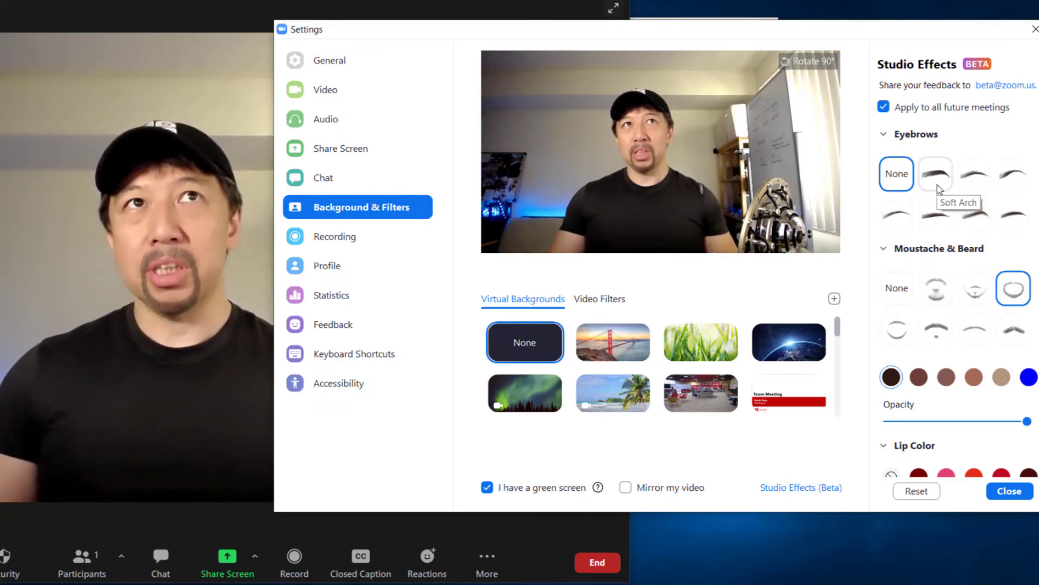
{"action": "left_click", "coordinate": [939, 189]}
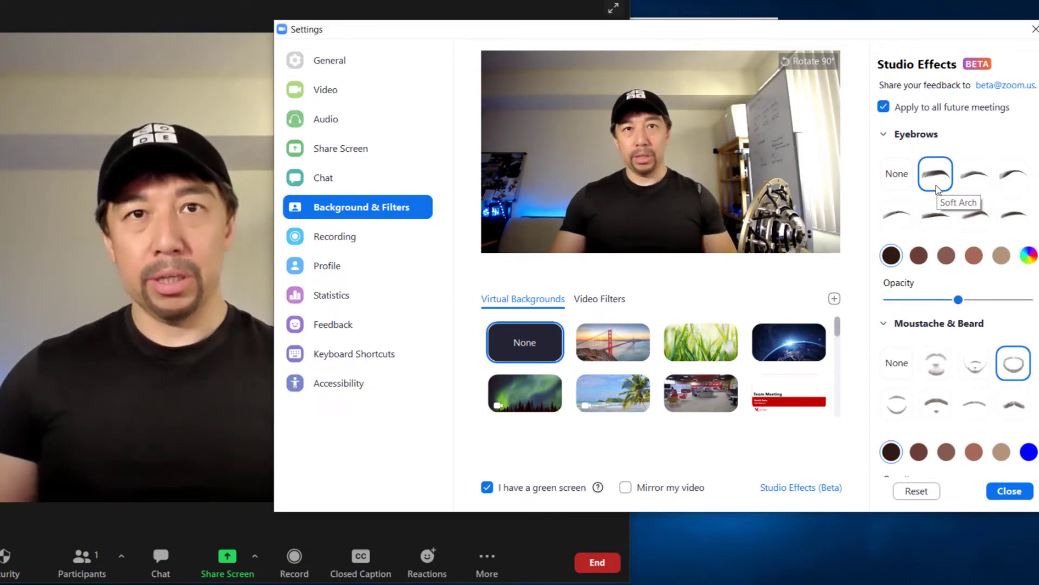
{"action": "left_click", "coordinate": [969, 187]}
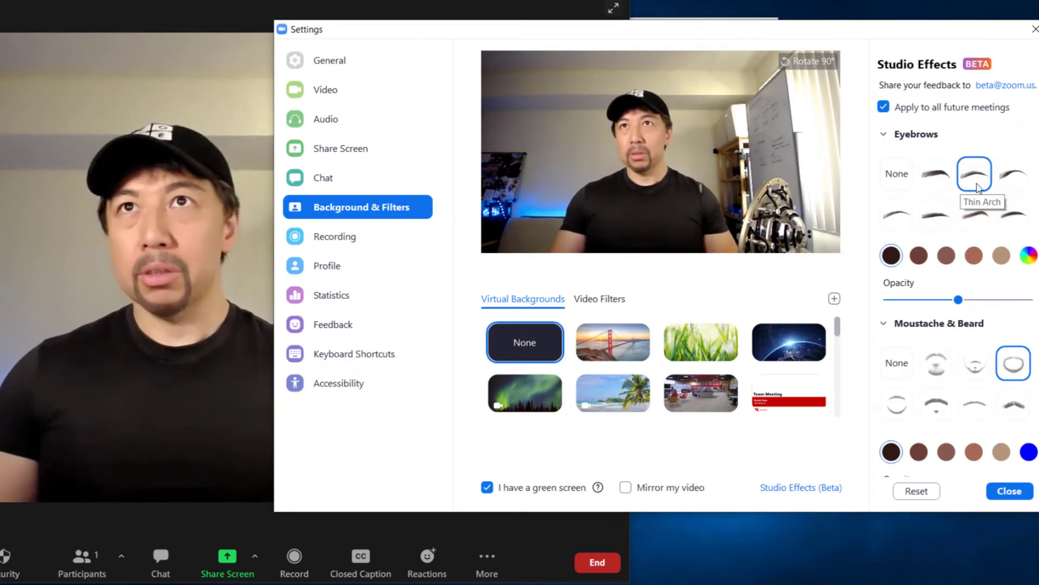
{"action": "left_click", "coordinate": [1010, 184]}
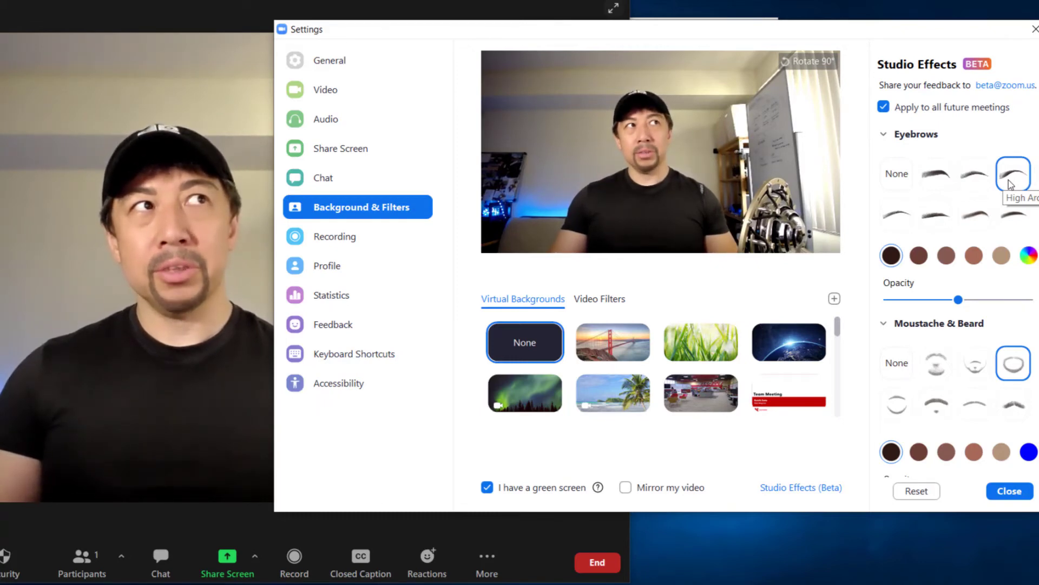
{"action": "left_click", "coordinate": [896, 225]}
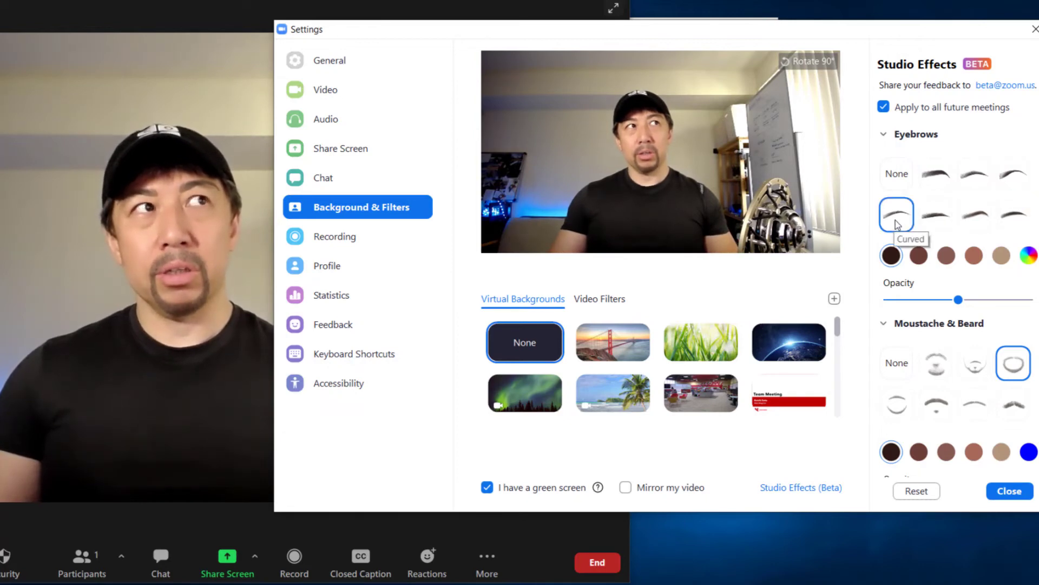
{"action": "left_click", "coordinate": [933, 232]}
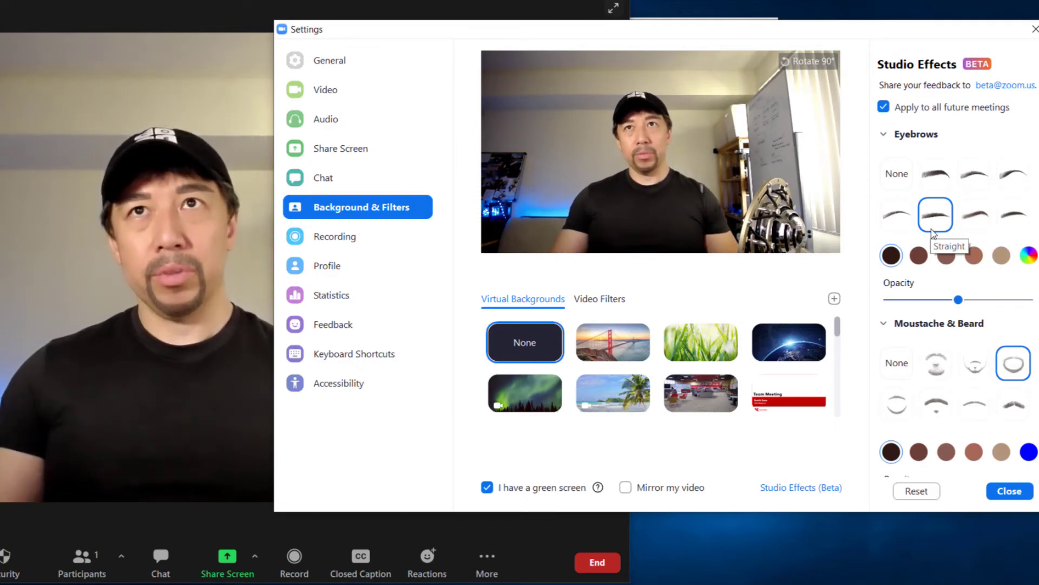
{"action": "left_click", "coordinate": [973, 225]}
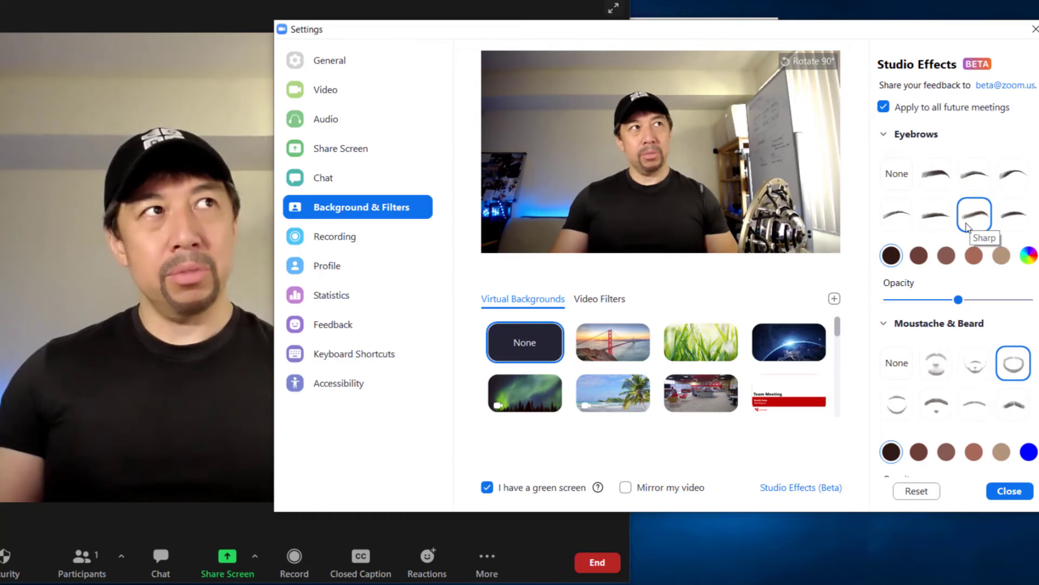
{"action": "left_click", "coordinate": [1019, 222]}
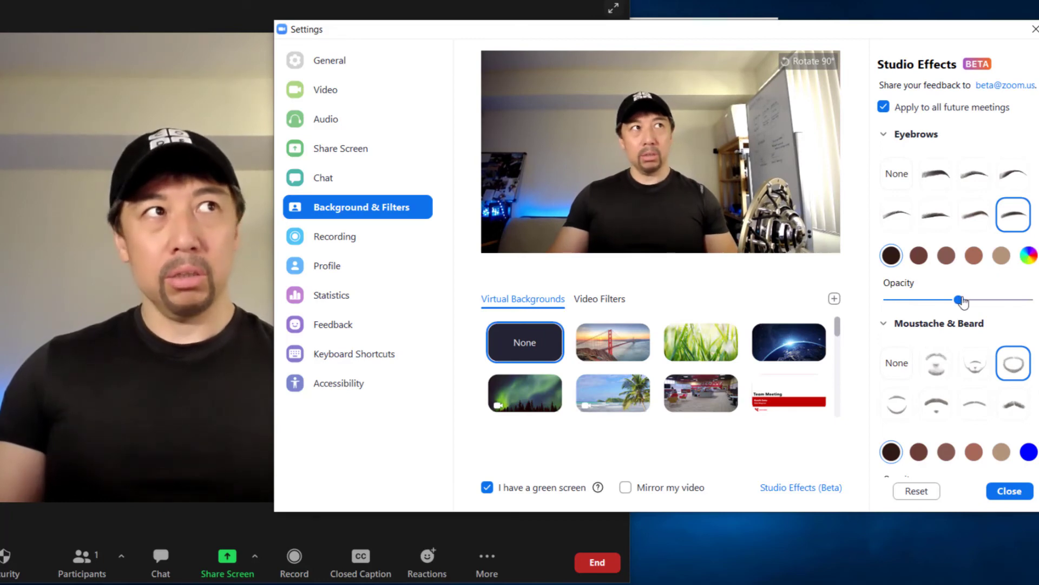
{"action": "mouse_move", "coordinate": [960, 302]}
{"action": "left_mouse_down"}
{"action": "mouse_move", "coordinate": [1027, 300]}
{"action": "mouse_move", "coordinate": [1014, 313]}
{"action": "mouse_move", "coordinate": [960, 313]}
{"action": "left_mouse_up"}
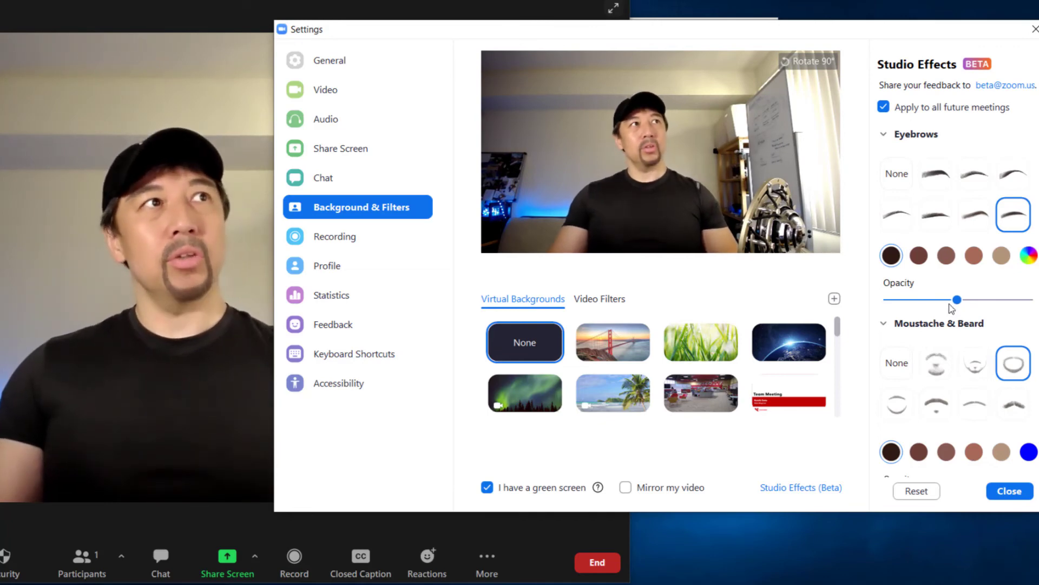